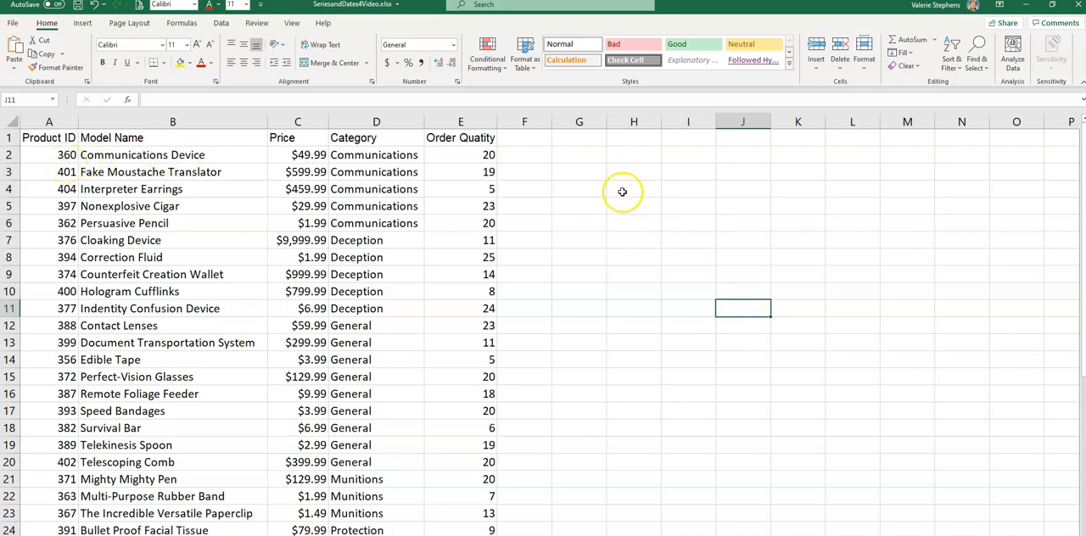
Step: Add the header "Over or Equal to Ten" in F1 and fit column F's width to it
{"action": "left_click", "coordinate": [539, 140]}
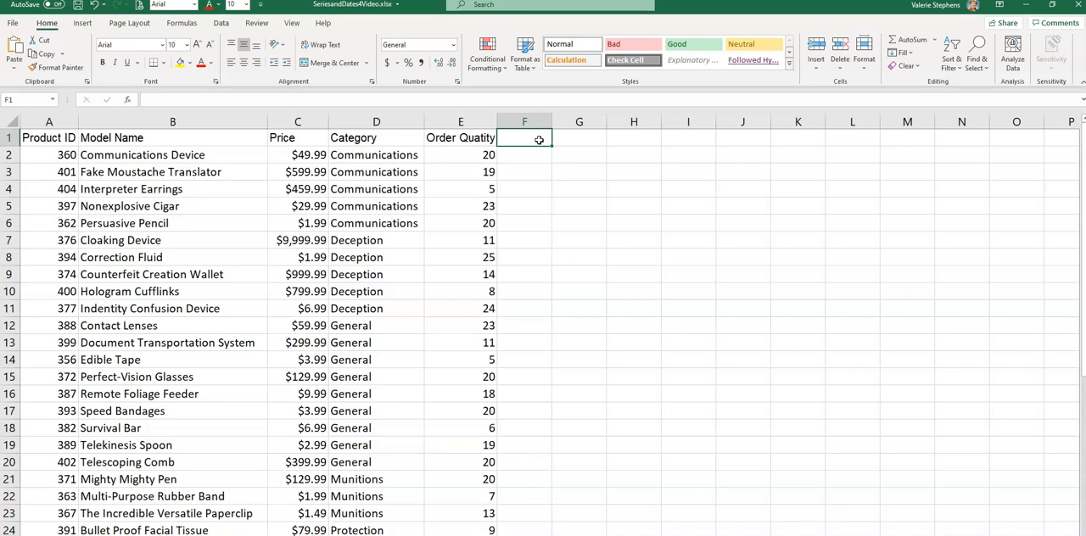
{"action": "type", "text": "Over or"}
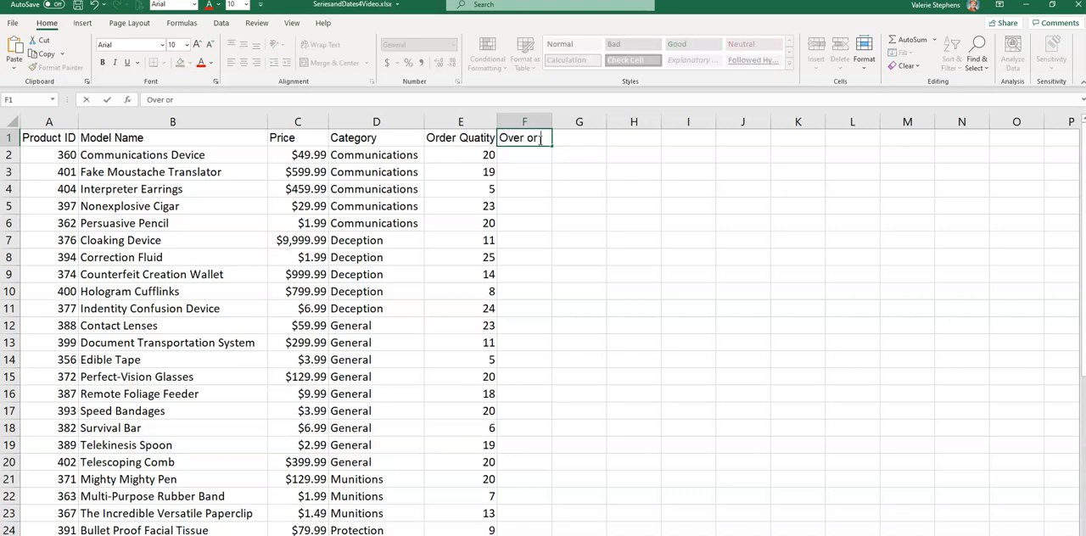
{"action": "type", "text": " Equal to Ten"}
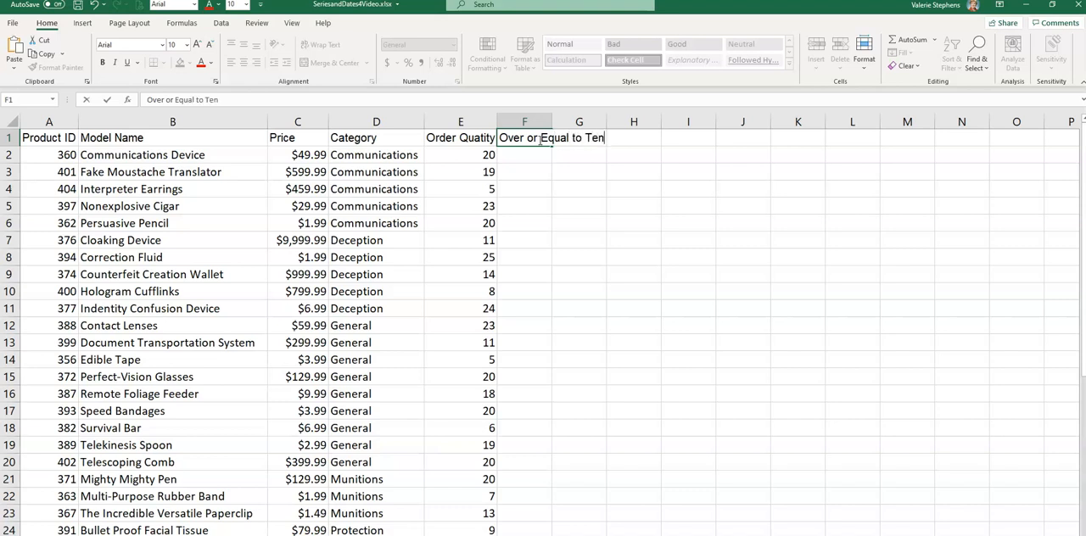
{"action": "key", "text": "Return"}
{"action": "double_click", "coordinate": [552, 121]}
Step: Start an IF formula in F2 that tests whether the order quantity in E2 is >=10
{"action": "left_click", "coordinate": [551, 156]}
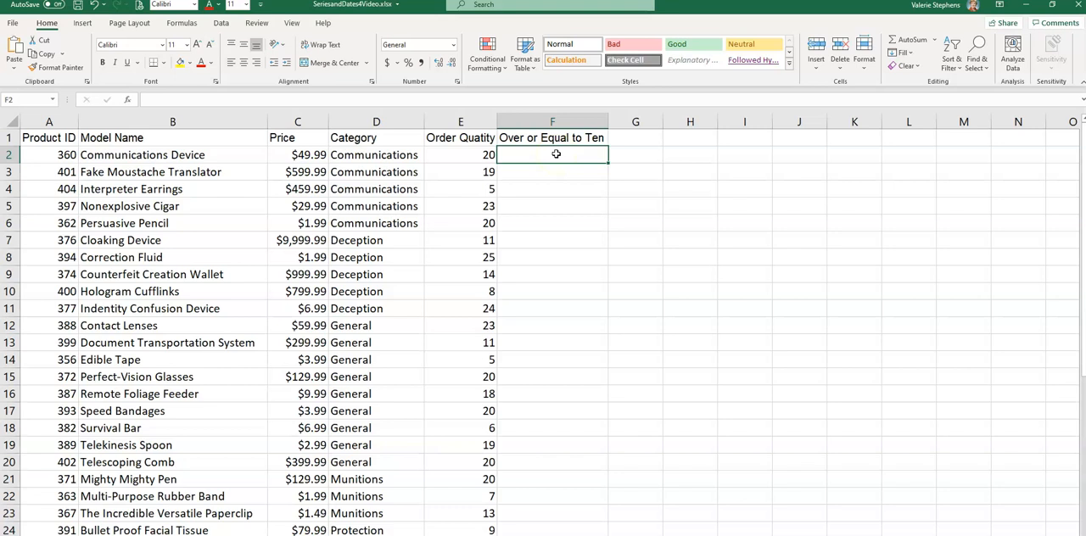
{"action": "type", "text": "="}
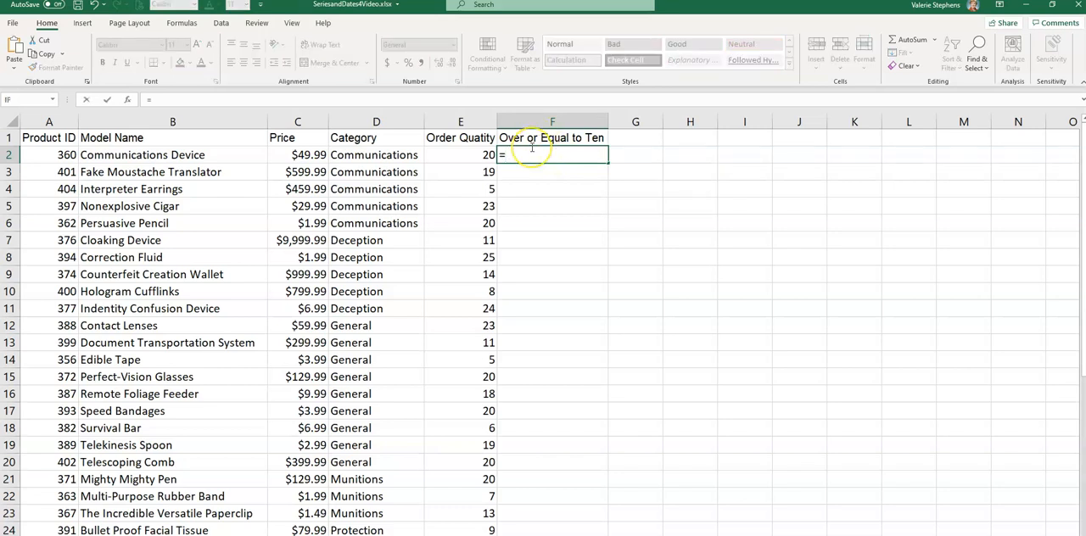
{"action": "type", "text": "if"}
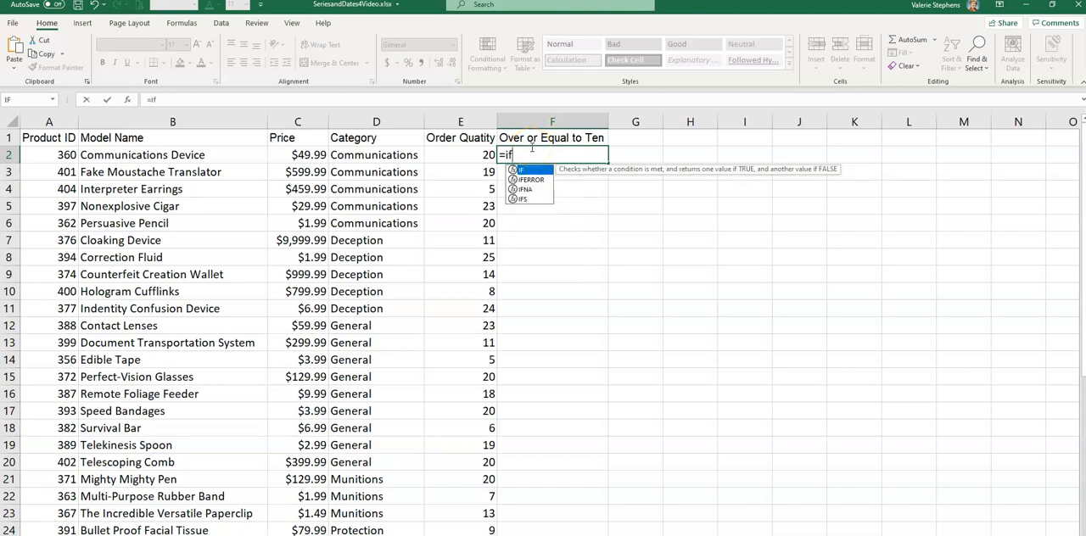
{"action": "type", "text": "("}
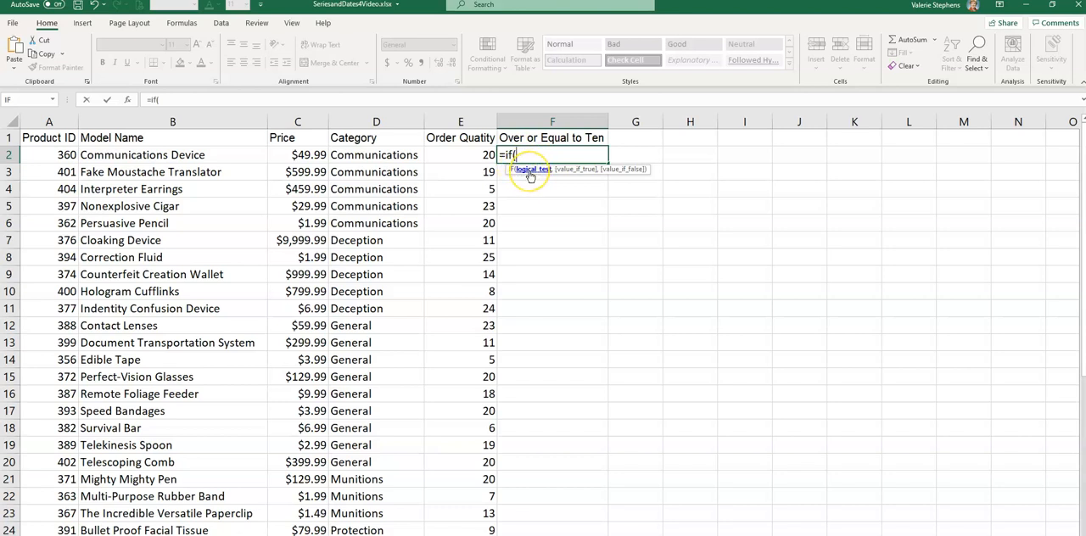
{"action": "left_click", "coordinate": [467, 157]}
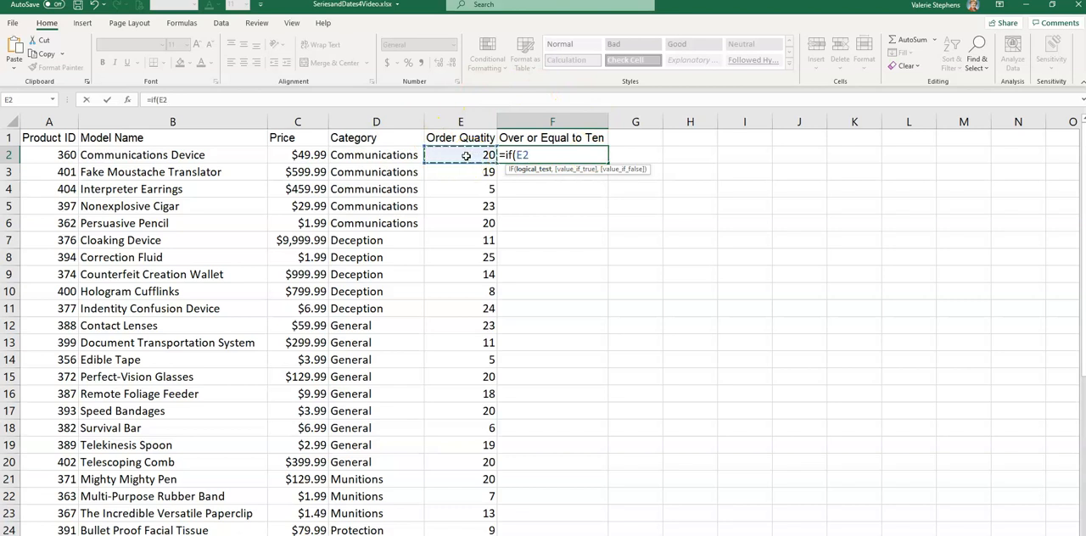
{"action": "type", "text": ","}
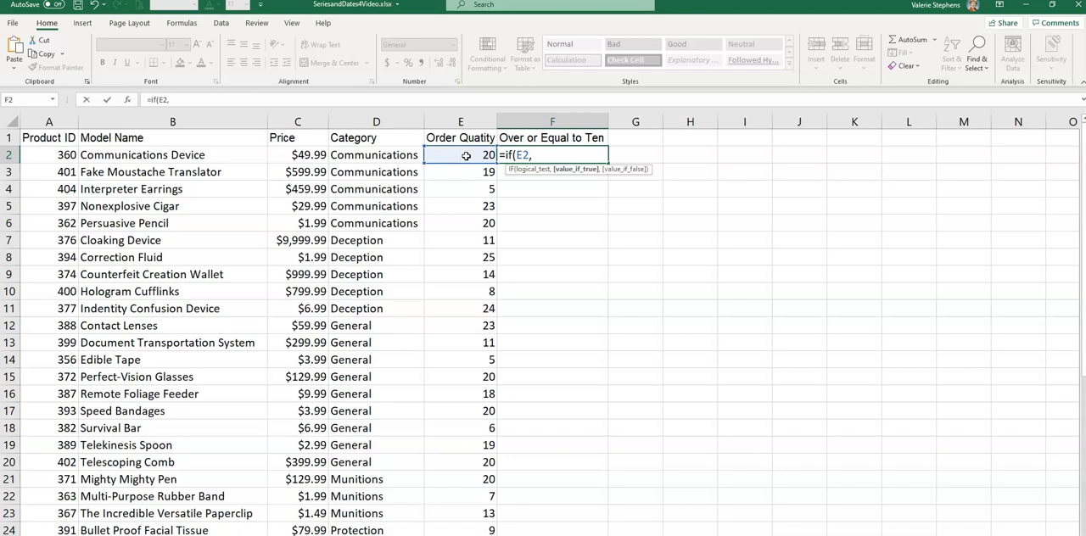
{"action": "key", "text": "BackSpace"}
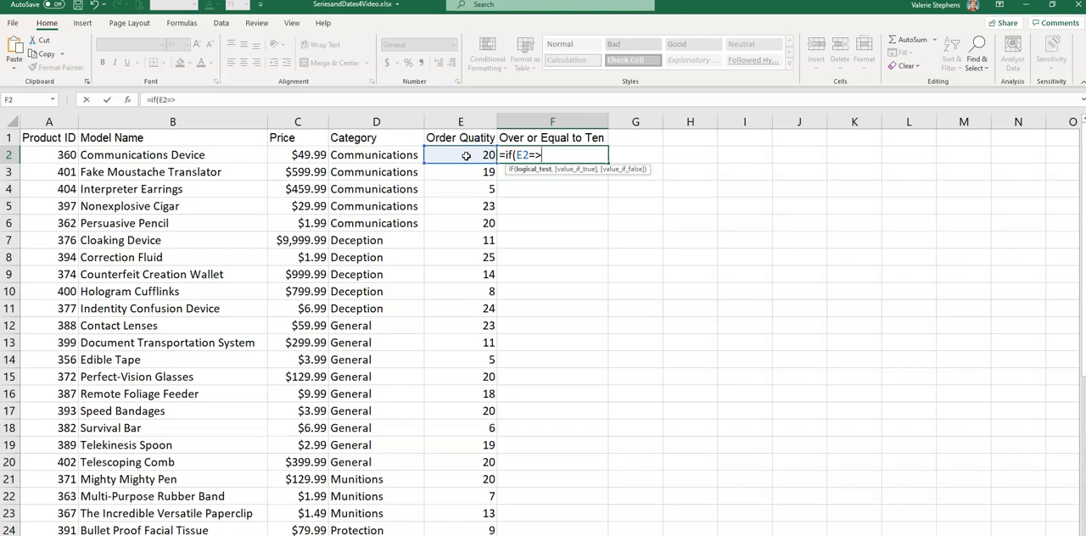
{"action": "type", "text": ">="}
{"action": "type", "text": "10,"}
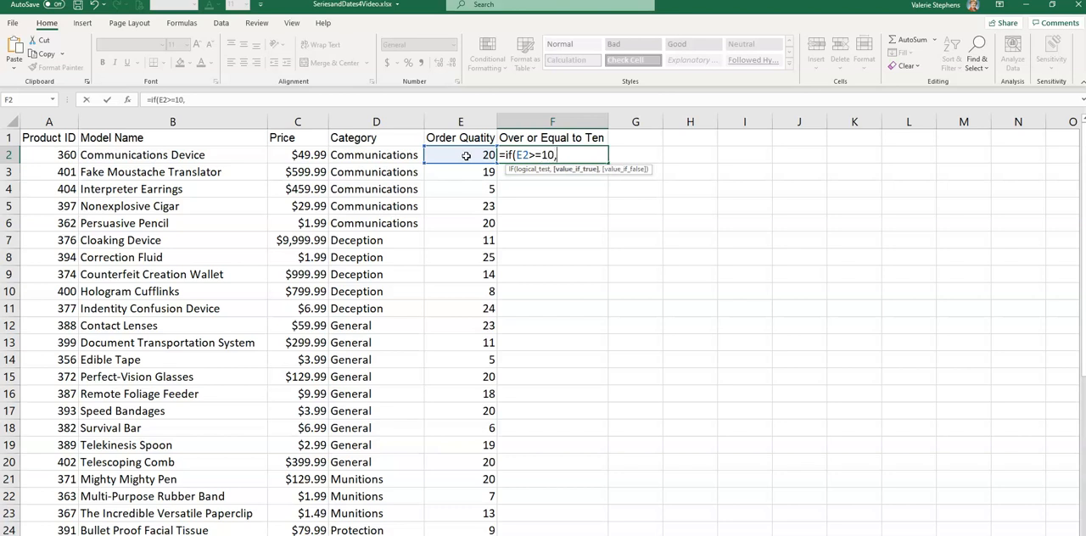
{"action": "type", "text": "\"Yes\","}
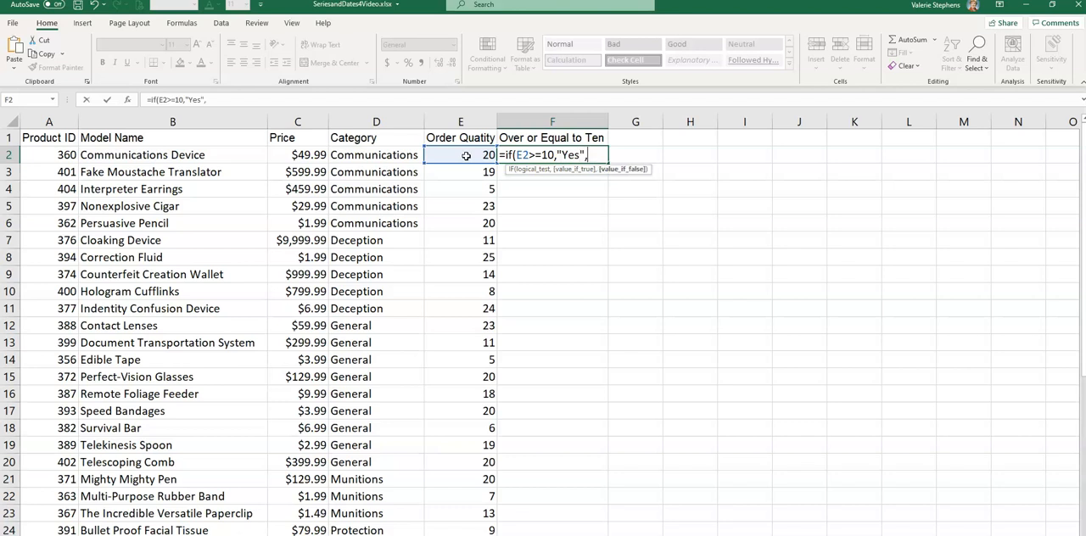
{"action": "type", "text": "\"No\")"}
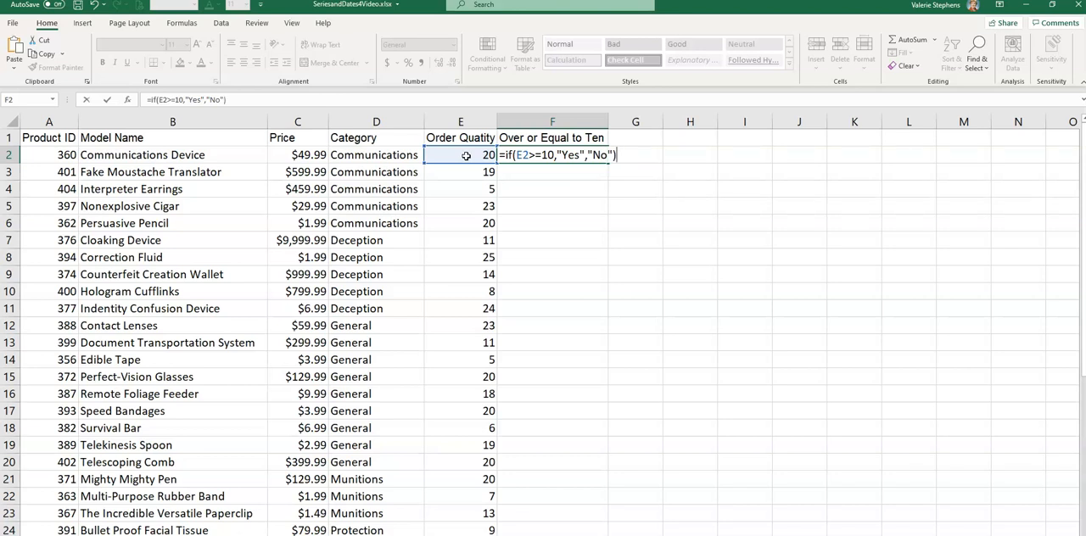
Step: Complete the F2 formula so it returns "Yes" when true and "No" when false
{"action": "key", "text": "Return"}
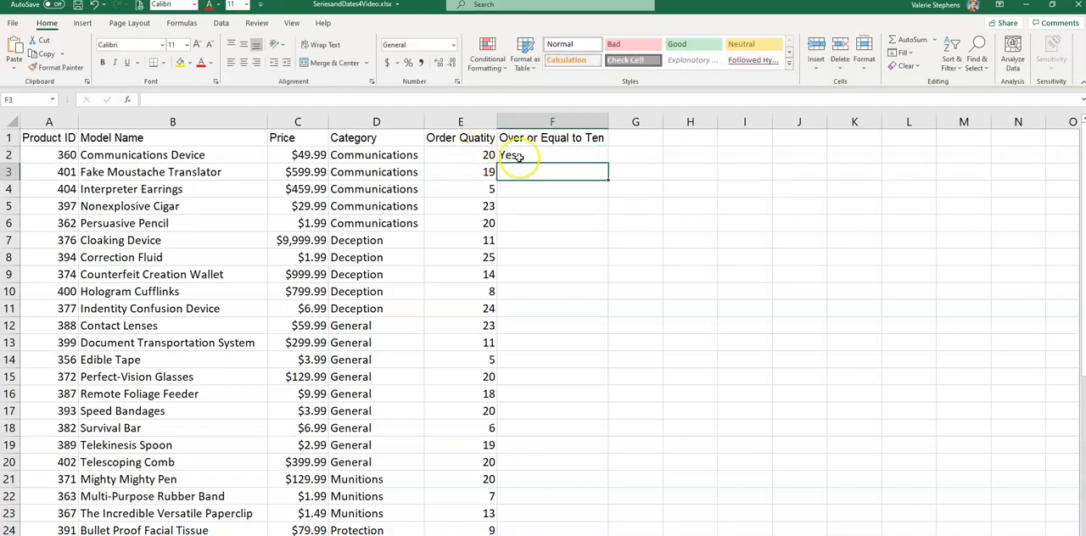
Step: Fill the F2 formula down column F to the last product in row 42
{"action": "left_click", "coordinate": [571, 155]}
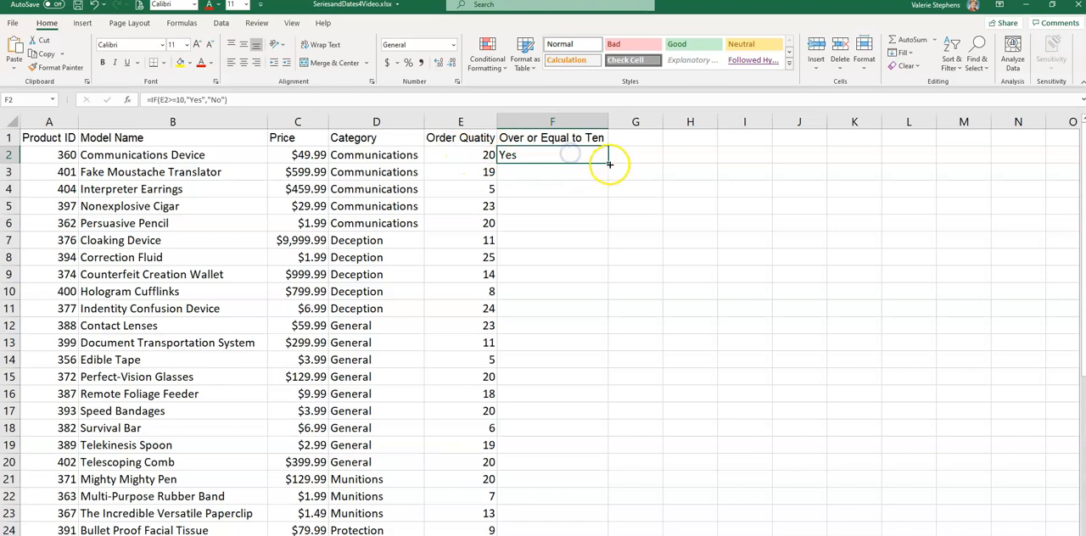
{"action": "left_click_drag", "start_coordinate": [608, 163], "coordinate": [607, 535]}
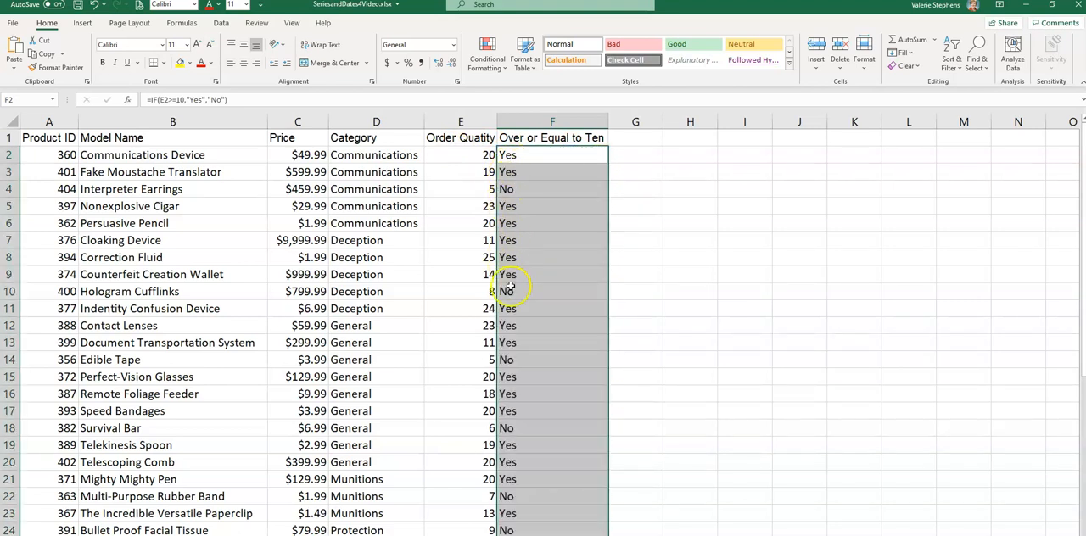
{"action": "scroll", "coordinate": [534, 483], "scroll_direction": "down", "scroll_amount": 6}
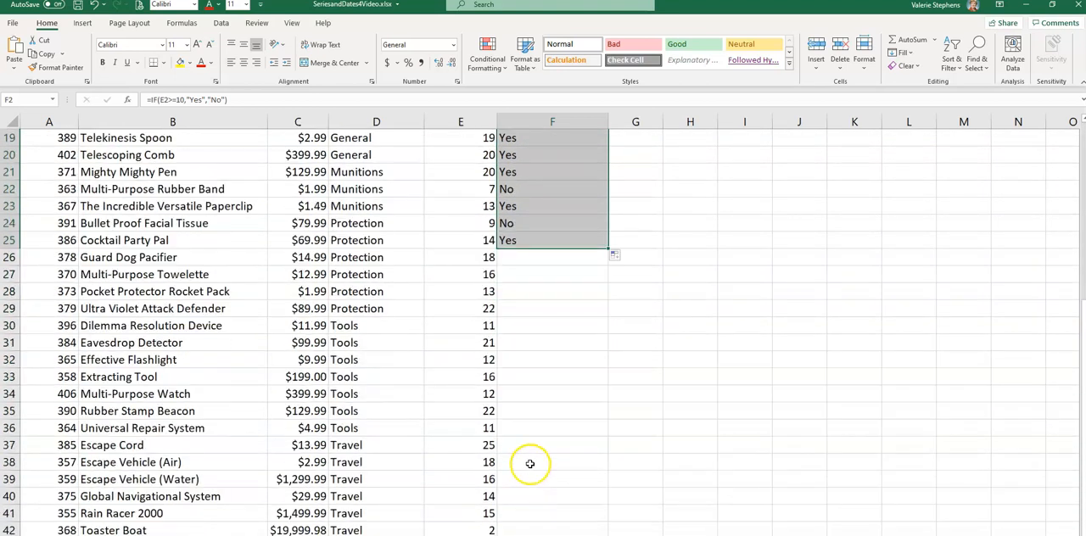
{"action": "scroll", "coordinate": [576, 282], "scroll_direction": "down", "scroll_amount": 1}
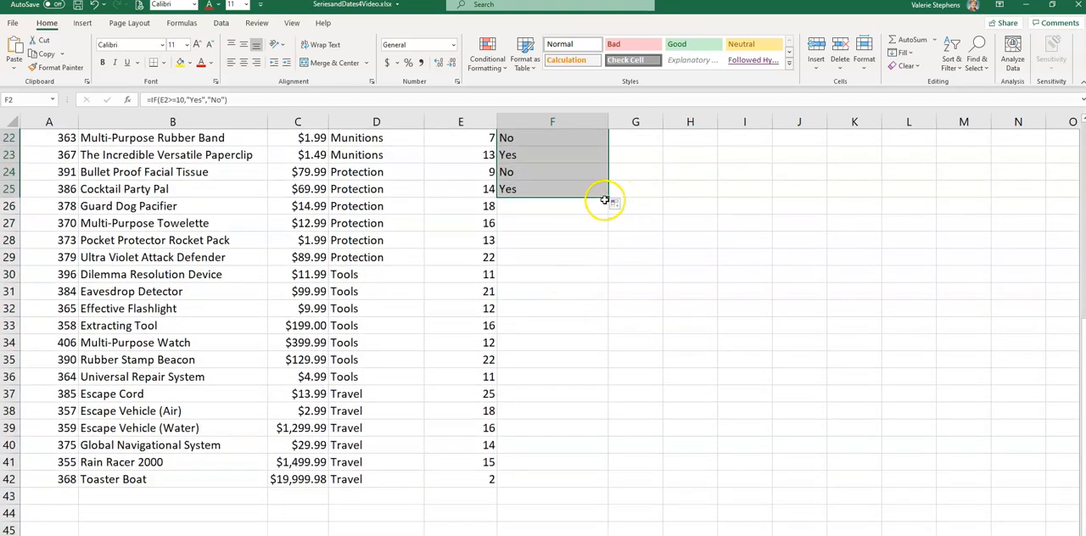
{"action": "left_click_drag", "start_coordinate": [604, 199], "coordinate": [602, 490]}
{"action": "scroll", "coordinate": [679, 408], "scroll_direction": "up", "scroll_amount": 7}
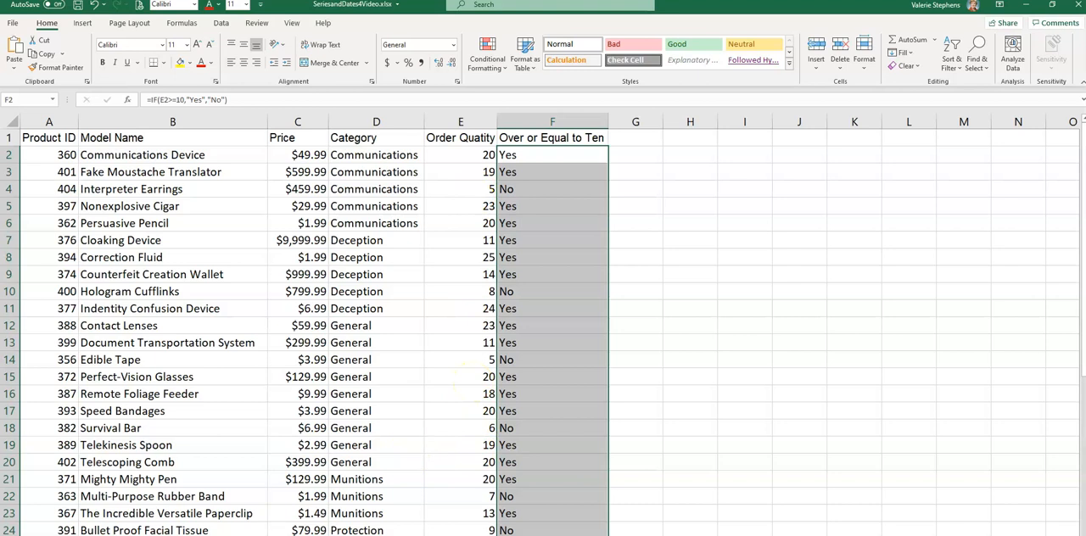
Step: On the Current Clients sheet, start an IF formula in S3 under Active Status testing whether the Last Date of Contact is <01/01/2021
{"action": "left_click", "coordinate": [250, 534]}
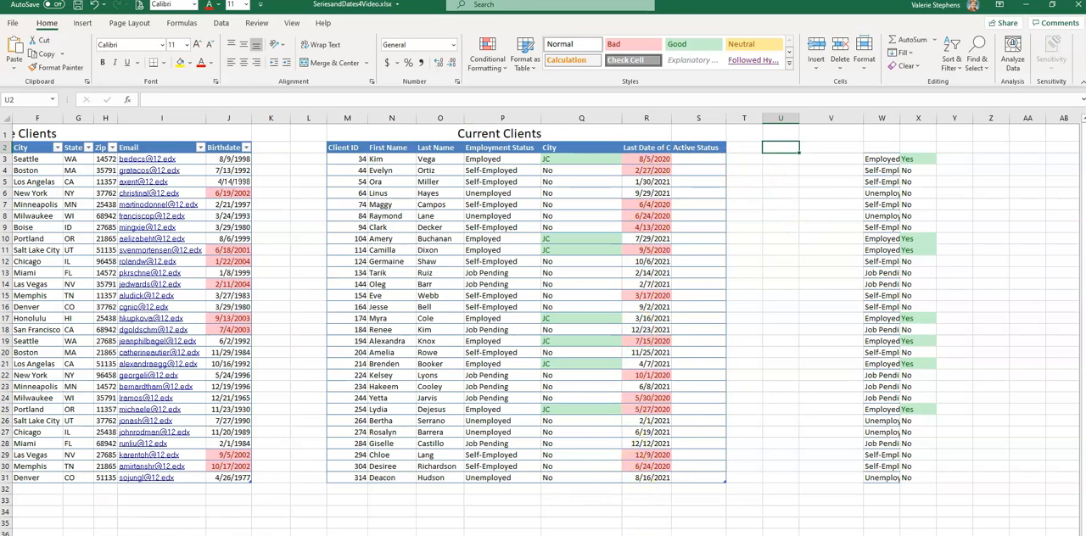
{"action": "scroll", "coordinate": [607, 472], "scroll_direction": "up", "scroll_amount": 3}
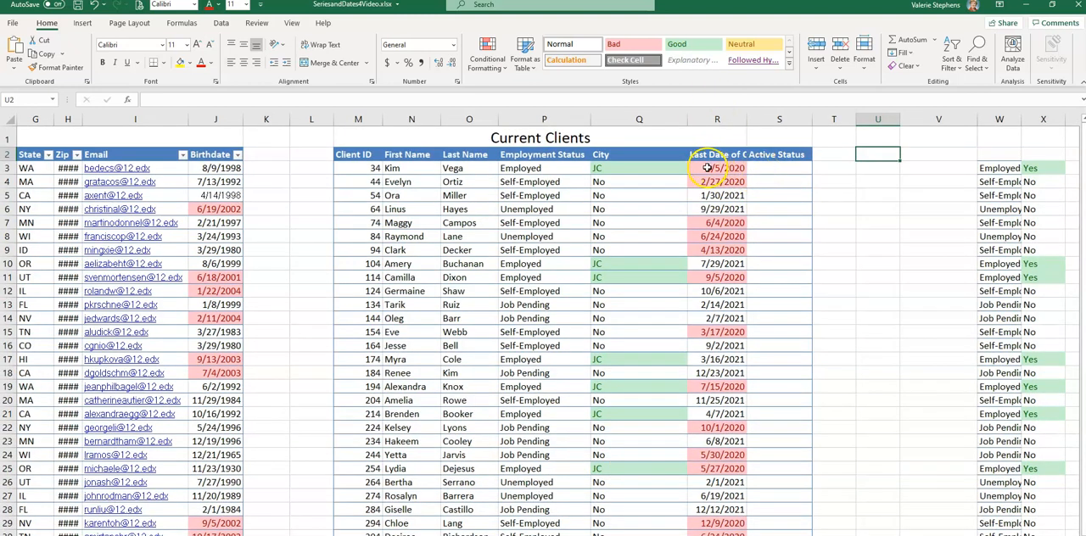
{"action": "left_click", "coordinate": [767, 170]}
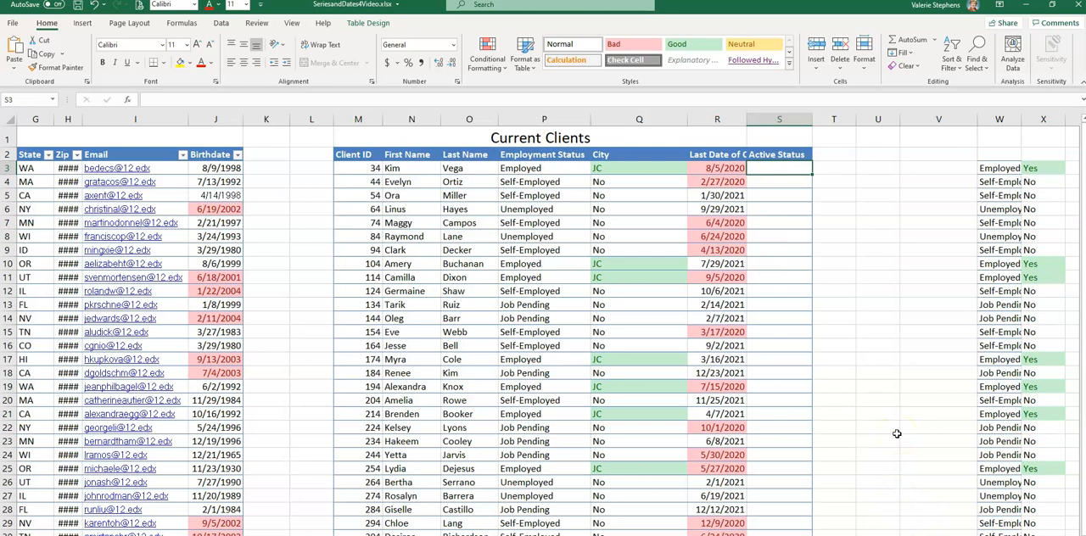
{"action": "type", "text": "=If"}
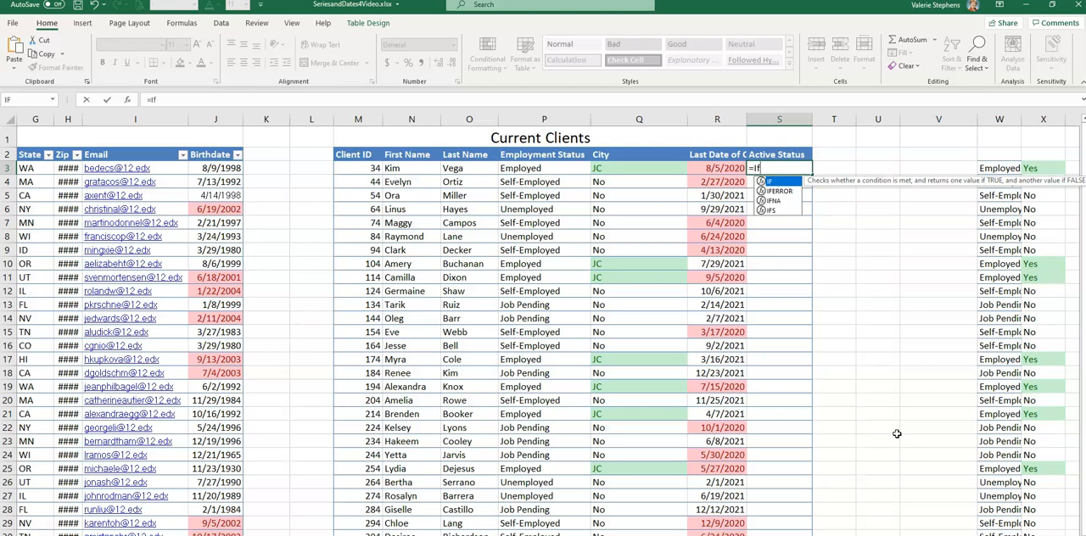
{"action": "type", "text": "("}
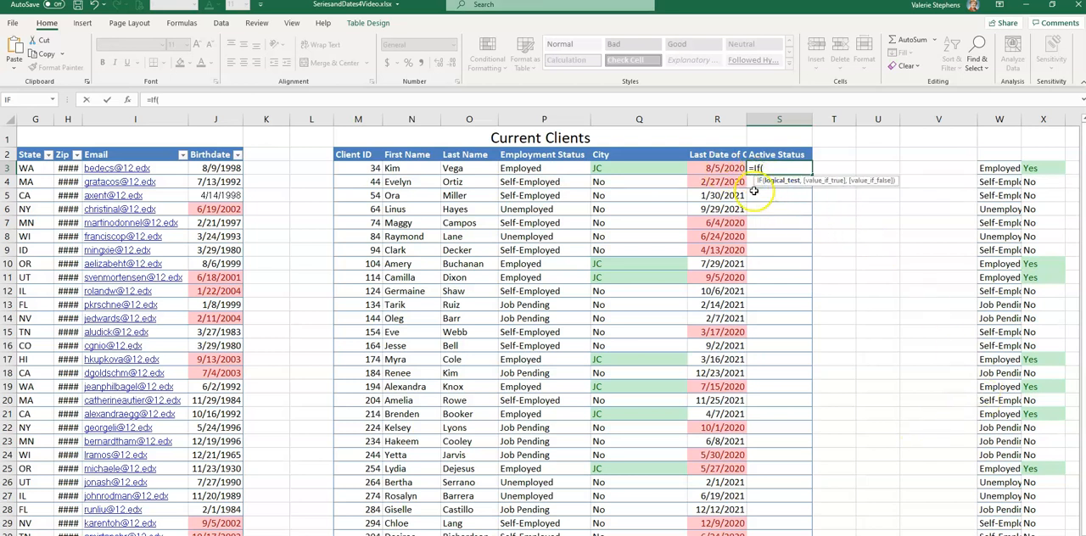
{"action": "left_click", "coordinate": [713, 168]}
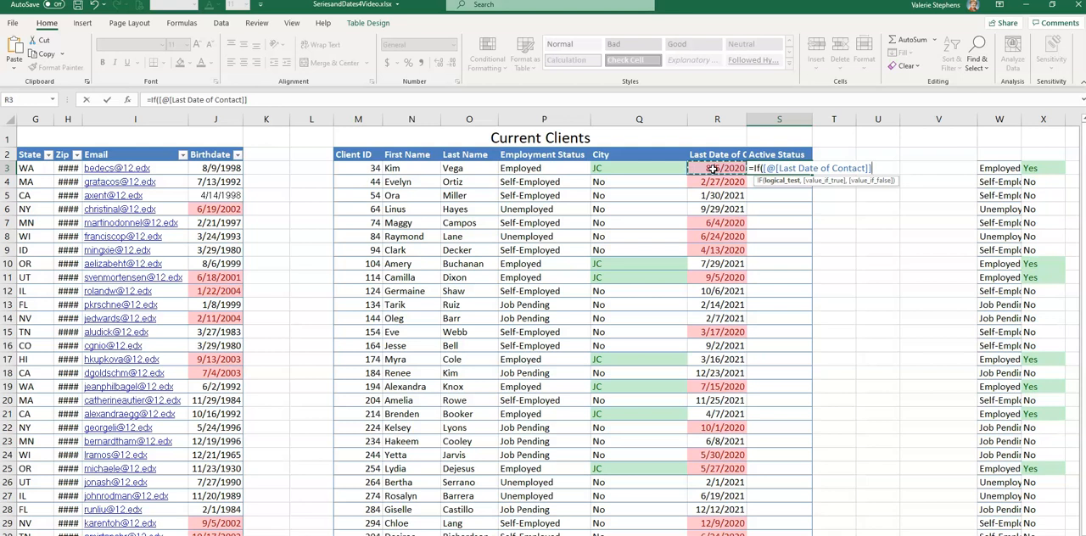
{"action": "type", "text": "<01/01/2"}
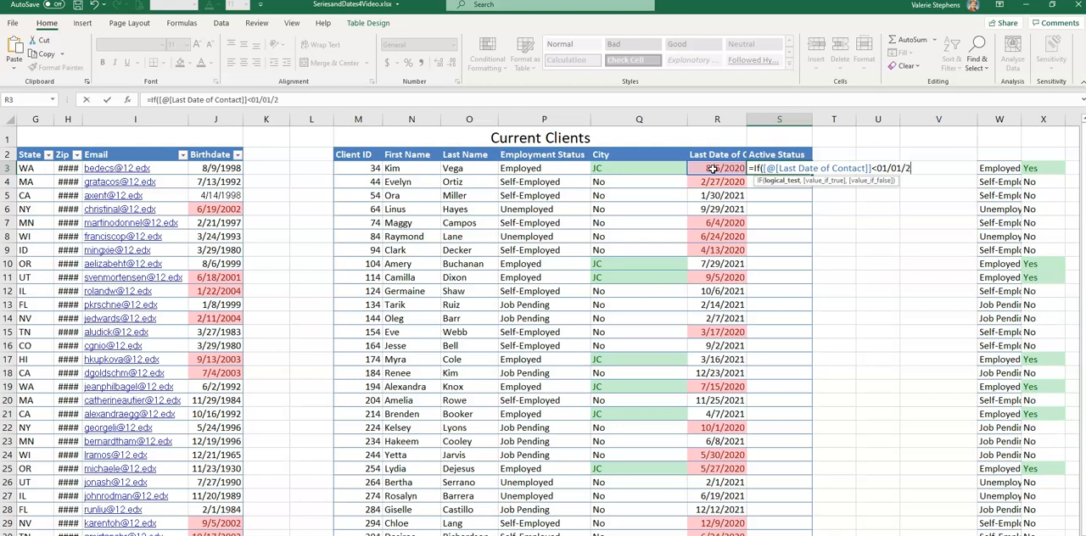
{"action": "type", "text": "021,"}
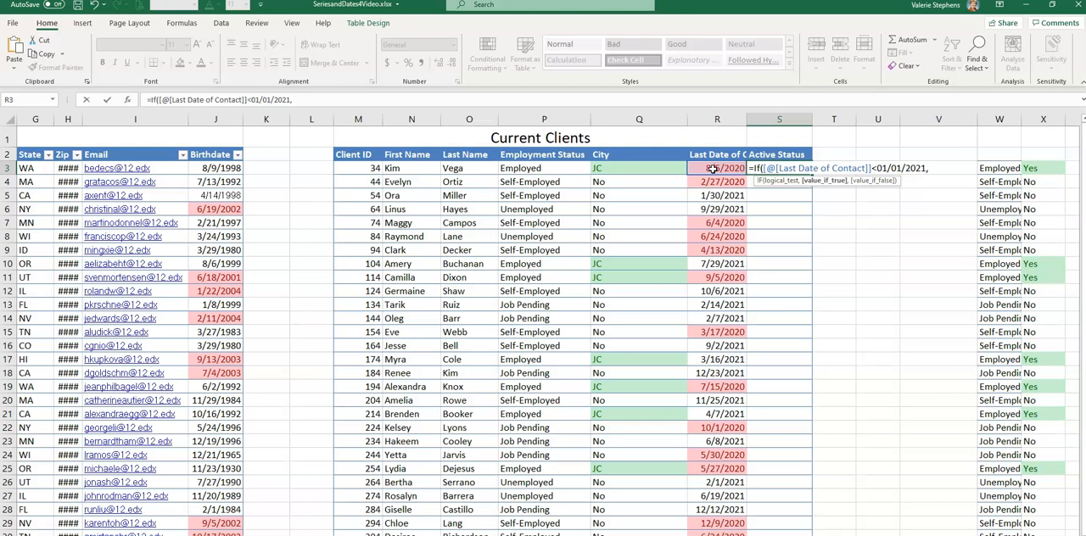
{"action": "type", "text": "\"Inactive\",\"Active\""}
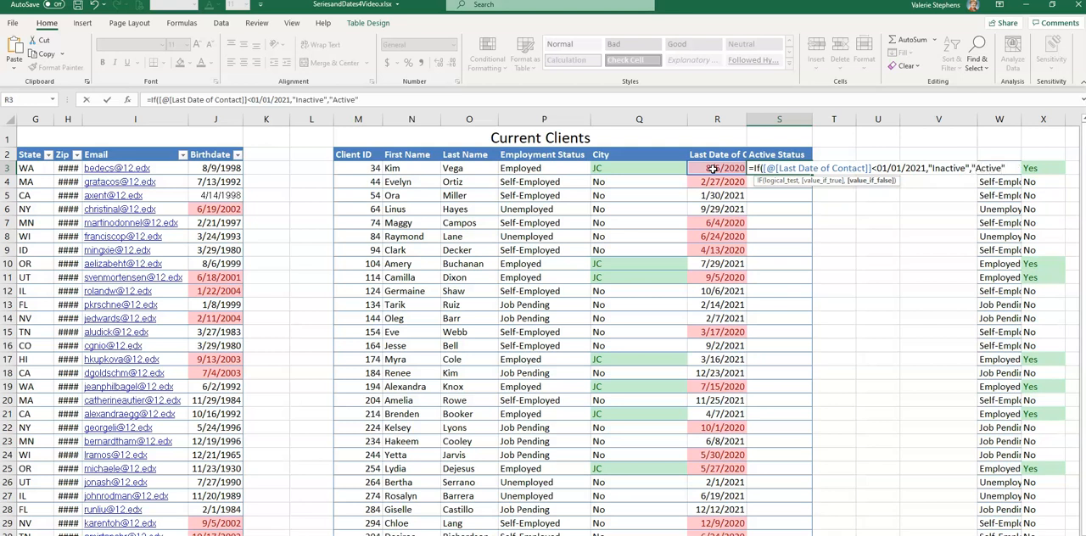
{"action": "type", "text": ")"}
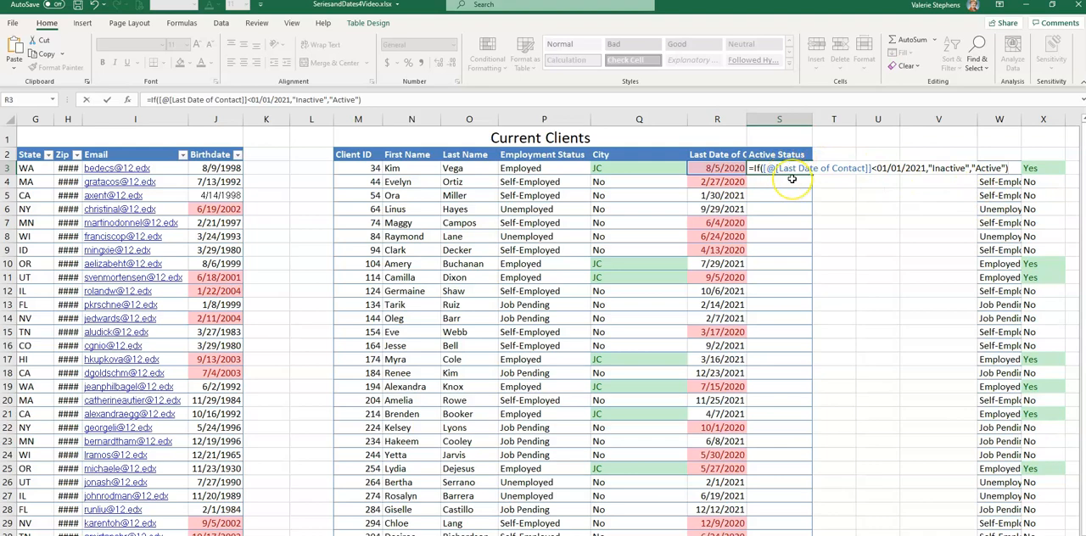
Step: Complete the Active Status formula to return "Inactive" when true and "Active" when false, and check the filled column
{"action": "key", "text": "Return"}
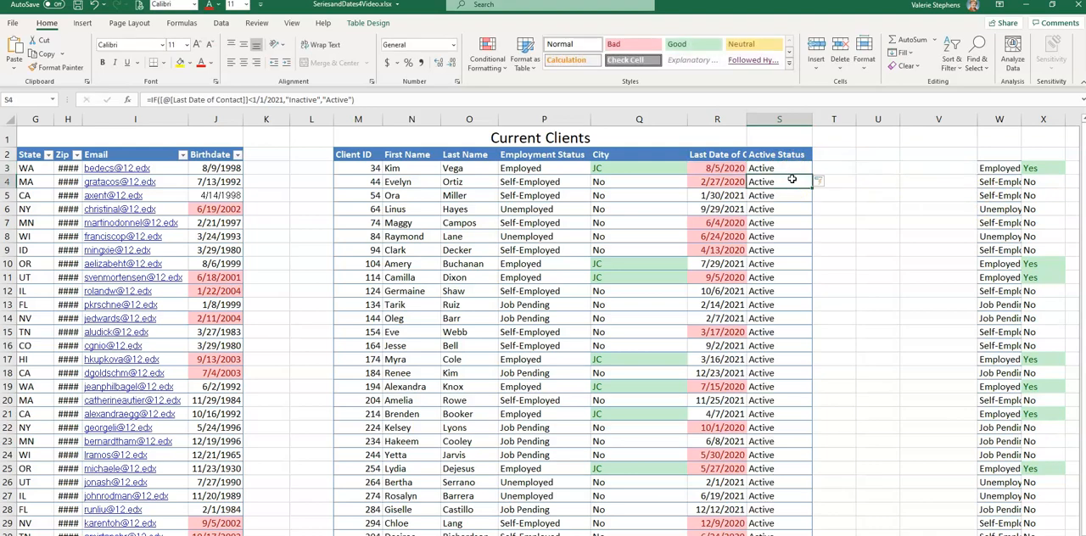
{"action": "scroll", "coordinate": [791, 179], "scroll_direction": "down", "scroll_amount": 5}
{"action": "scroll", "coordinate": [789, 188], "scroll_direction": "up", "scroll_amount": 5}
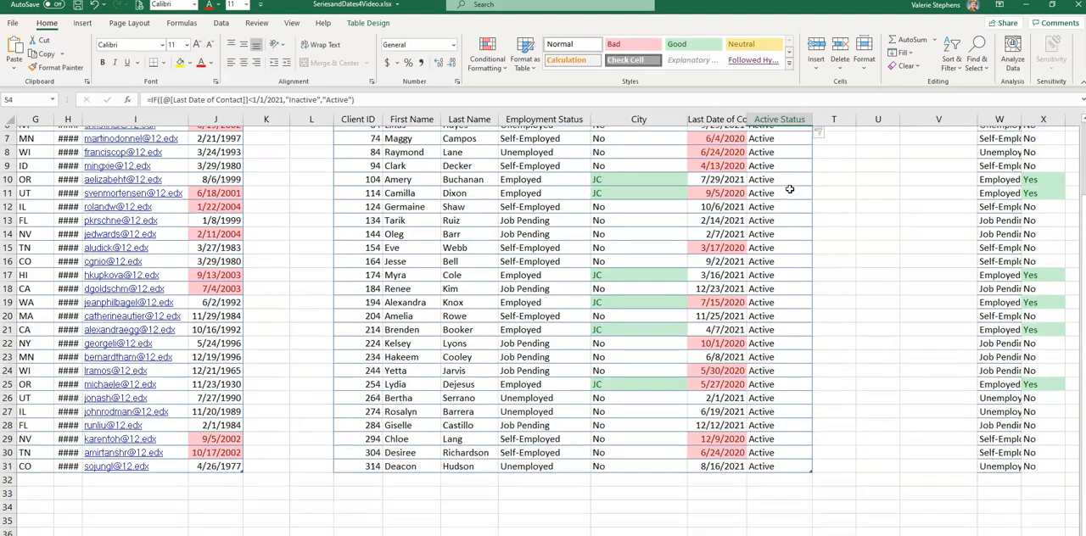
Step: In the Active Status formula in S3, insert the DATEVALUE function before the comparison date and wrap 1/1/2021 in quotation marks
{"action": "left_click", "coordinate": [763, 168]}
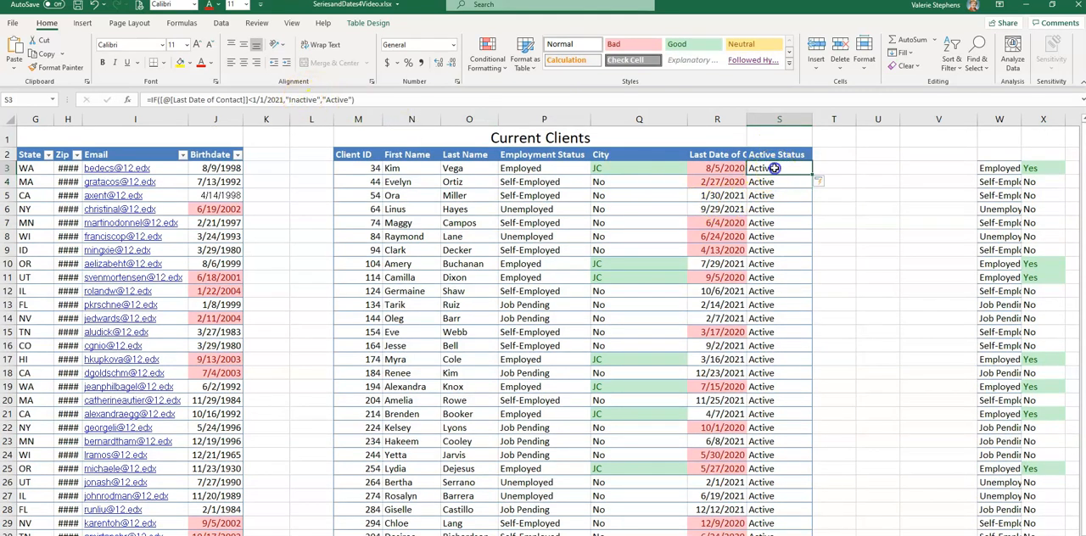
{"action": "double_click", "coordinate": [763, 168]}
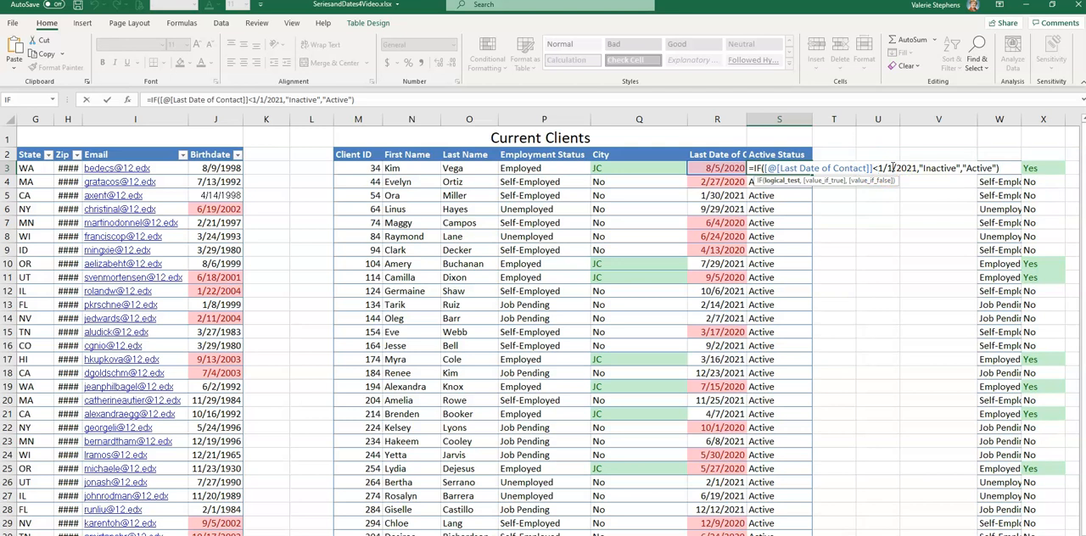
{"action": "type", "text": "Date"}
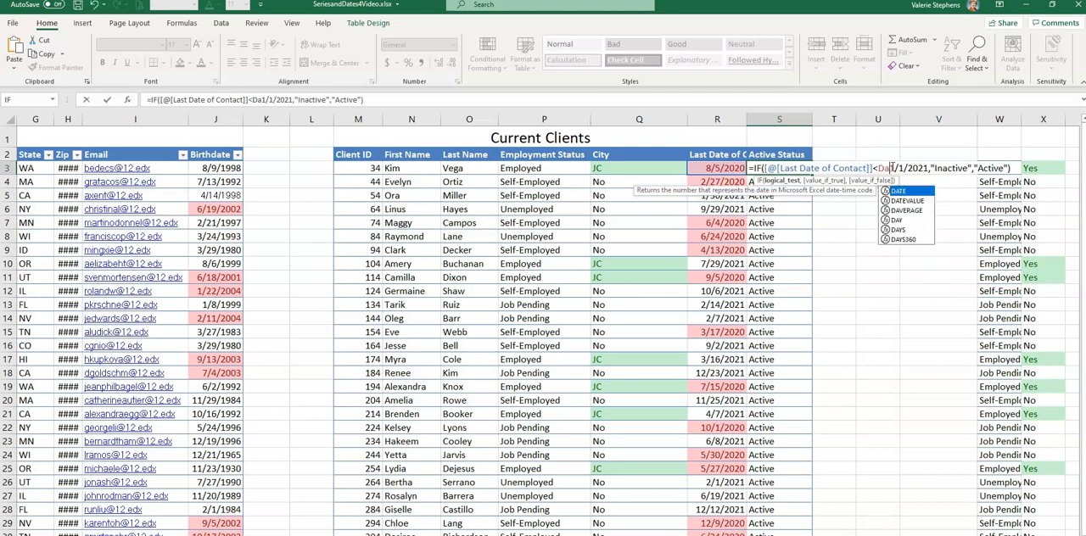
{"action": "type", "text": "value"}
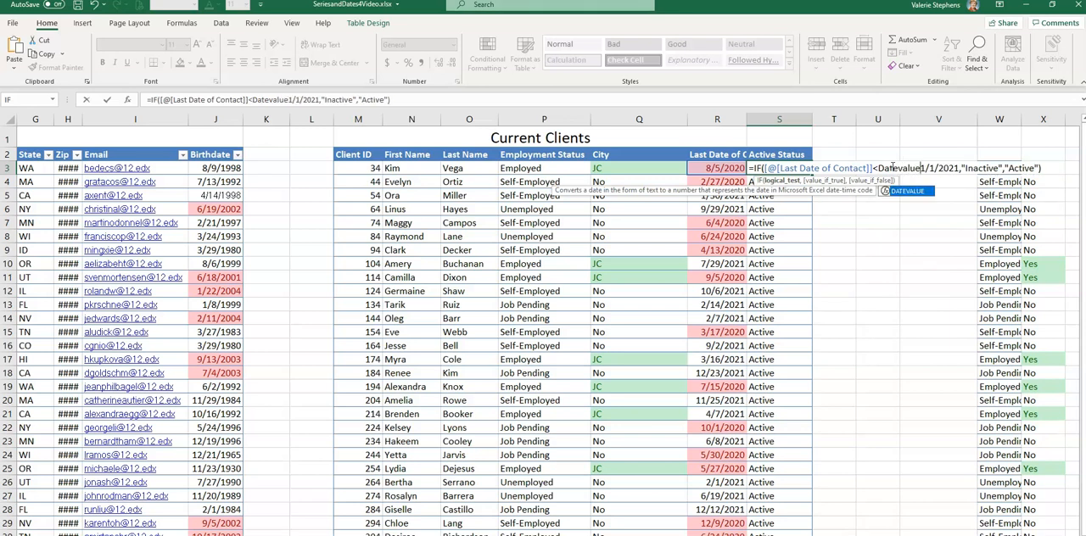
{"action": "type", "text": "\""}
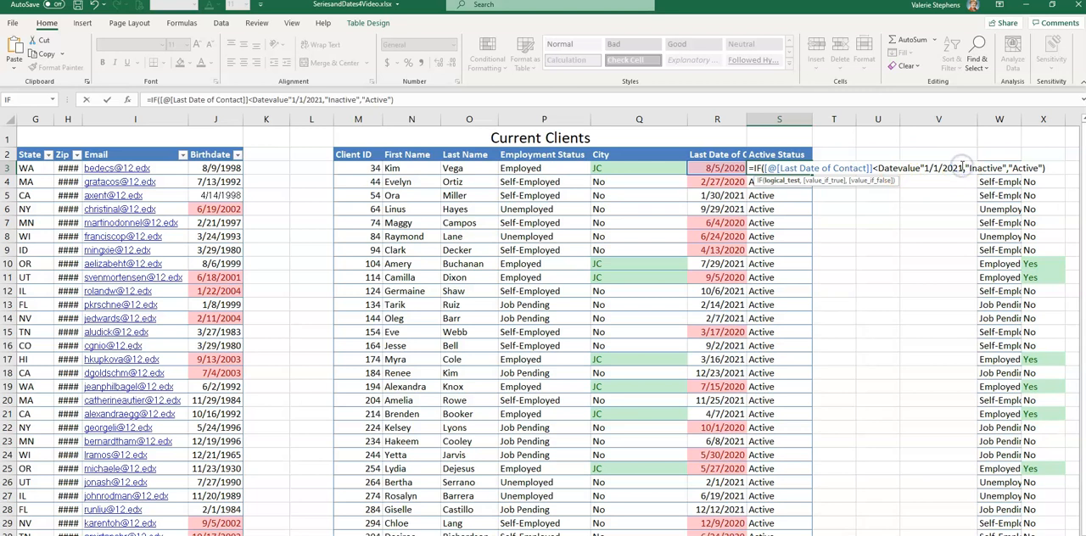
{"action": "type", "text": ","}
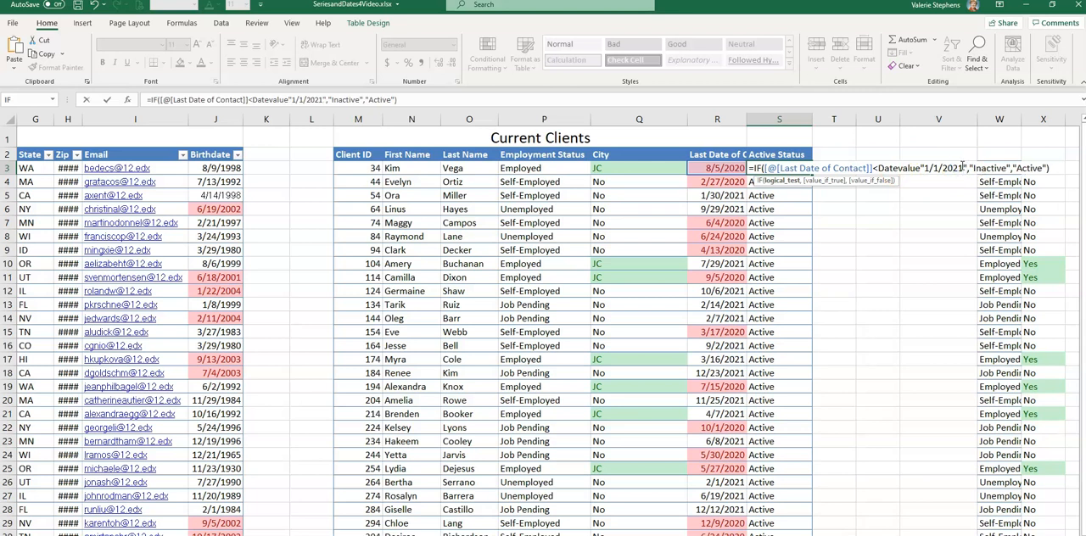
Step: Enclose the quoted date in parentheses so the test uses DATEVALUE("1/1/2021"), and apply the corrected formula to the Active Status column
{"action": "left_click", "coordinate": [949, 167]}
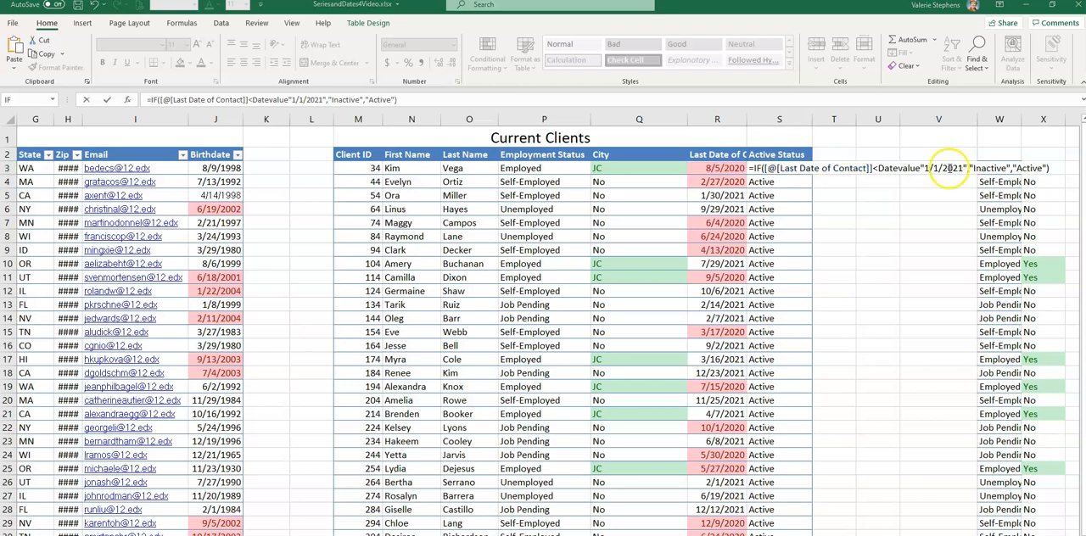
{"action": "left_click", "coordinate": [845, 171]}
{"action": "left_click", "coordinate": [877, 169]}
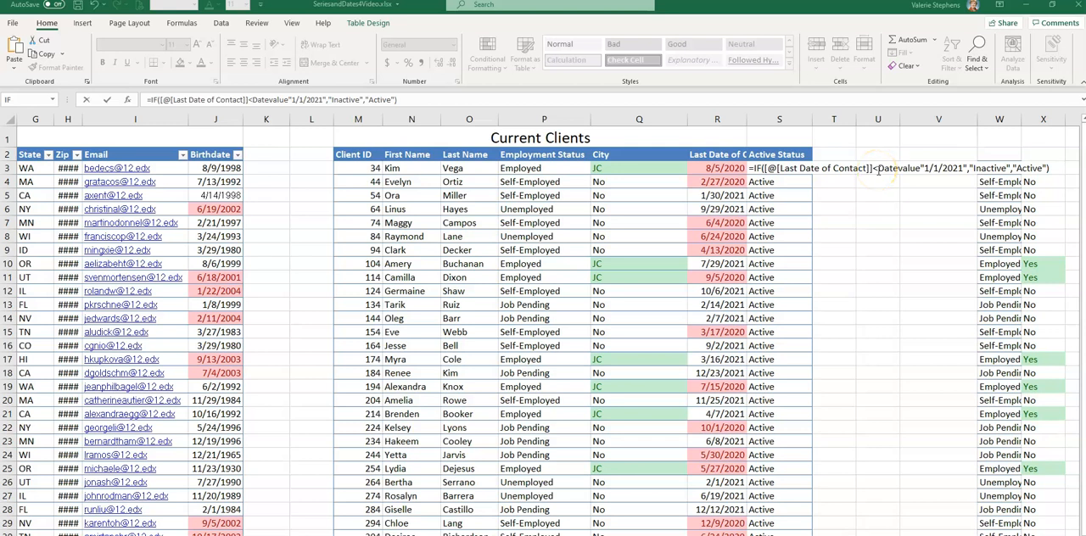
{"action": "left_click", "coordinate": [921, 168]}
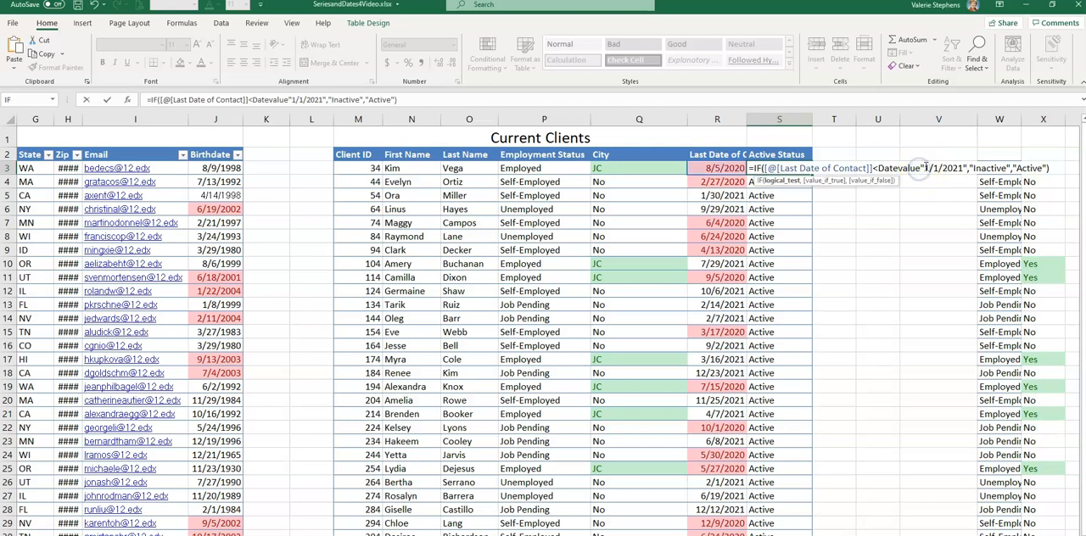
{"action": "type", "text": "("}
{"action": "left_click", "coordinate": [925, 168]}
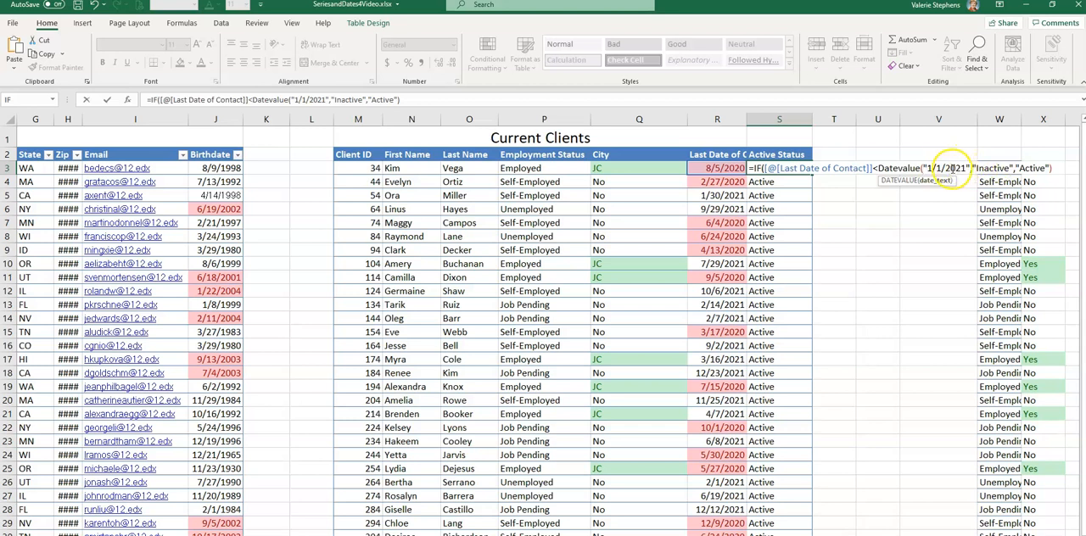
{"action": "left_click", "coordinate": [970, 168]}
{"action": "type", "text": ")"}
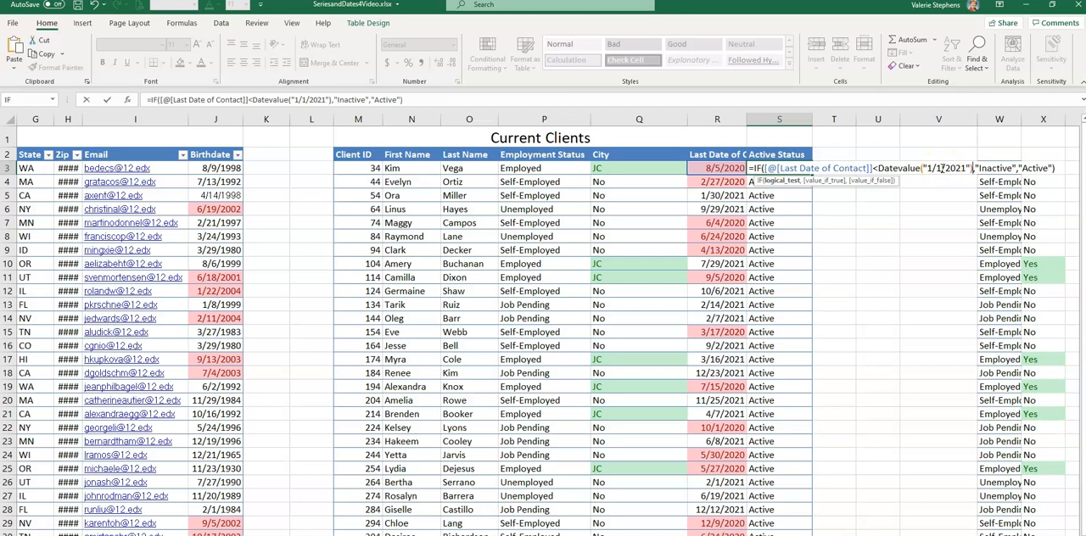
{"action": "key", "text": "Return"}
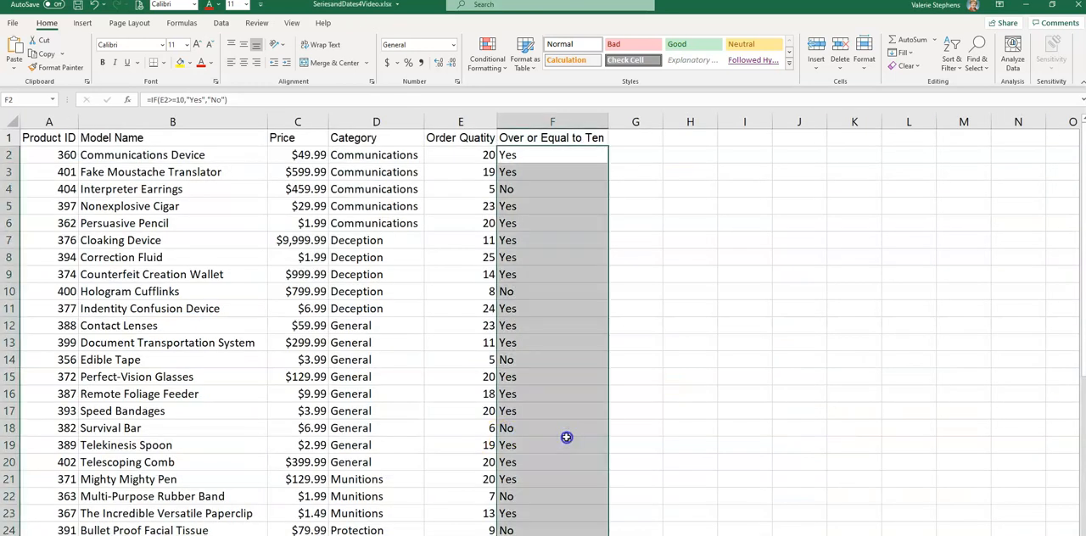
{"action": "left_click", "coordinate": [552, 445]}
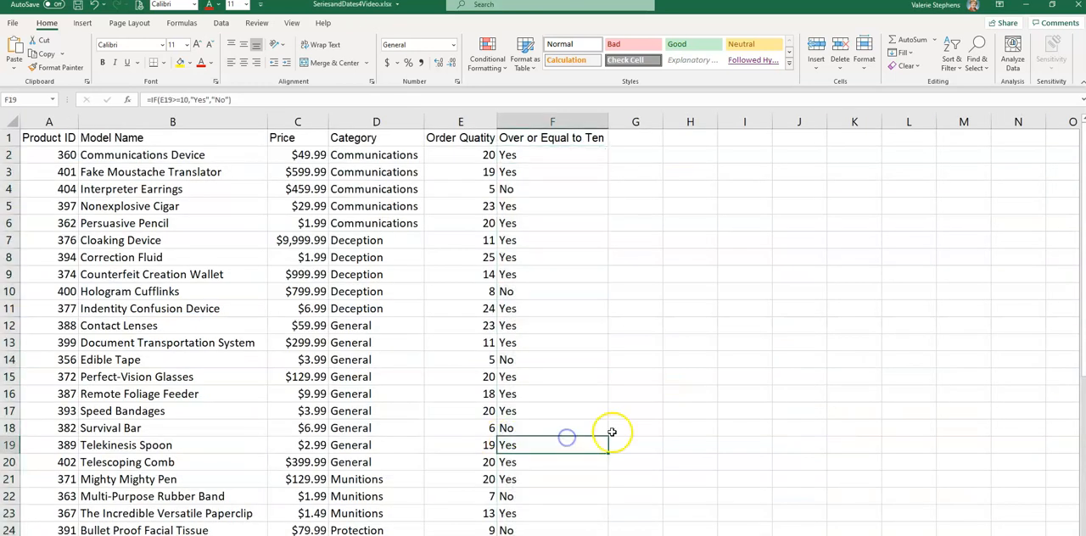